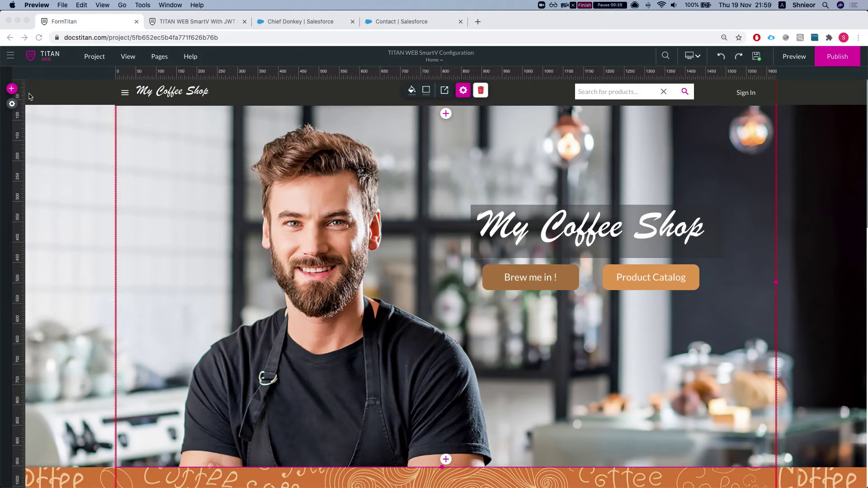
# Step: Open the SmartV login setup from Project settings > User Access, preview Parameters, then return to Login
pyautogui.click(8, 100)
pyautogui.click(12, 103)
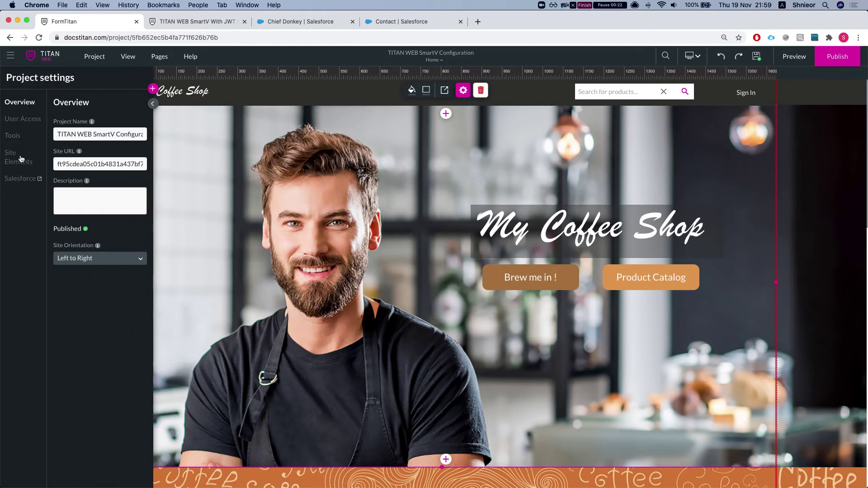
pyautogui.click(26, 119)
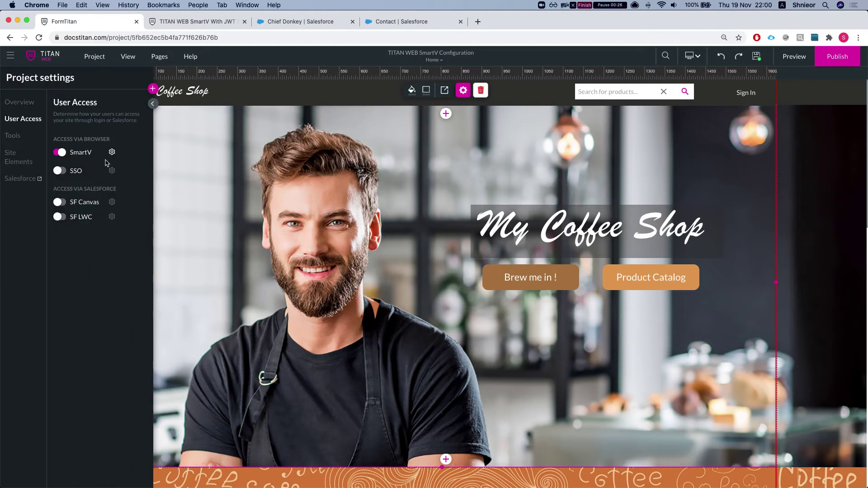
pyautogui.click(111, 154)
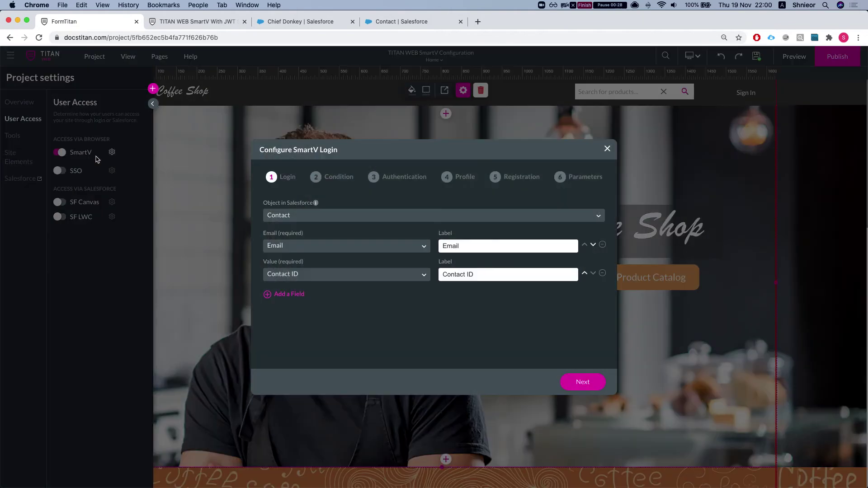
pyautogui.click(574, 178)
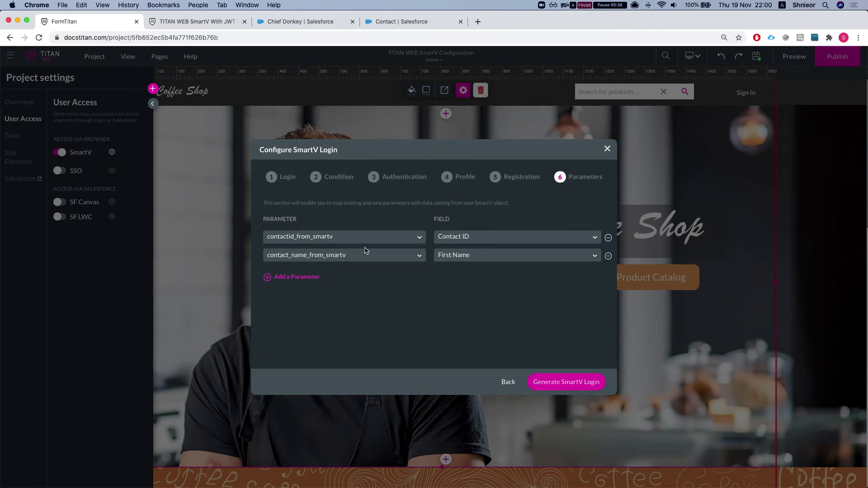
pyautogui.click(287, 182)
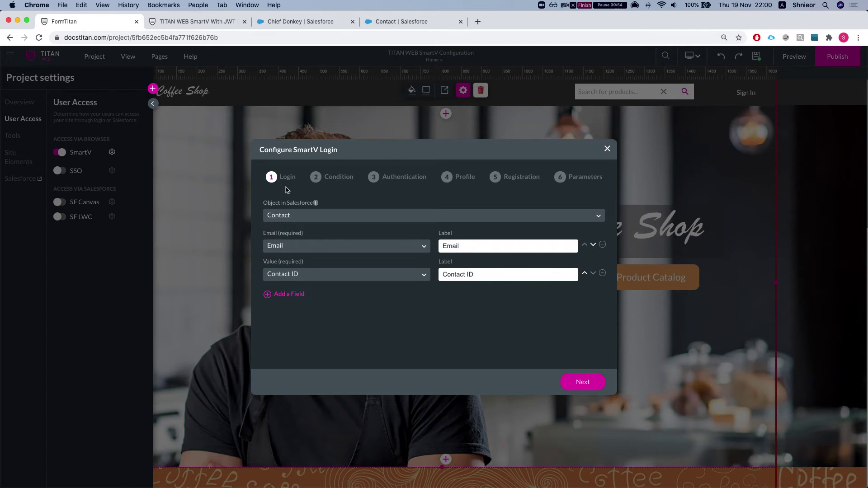
# Step: Delete the contact_name_from_smartv→First Name and contactid_from_smartv→Contact ID mappings
pyautogui.click(561, 178)
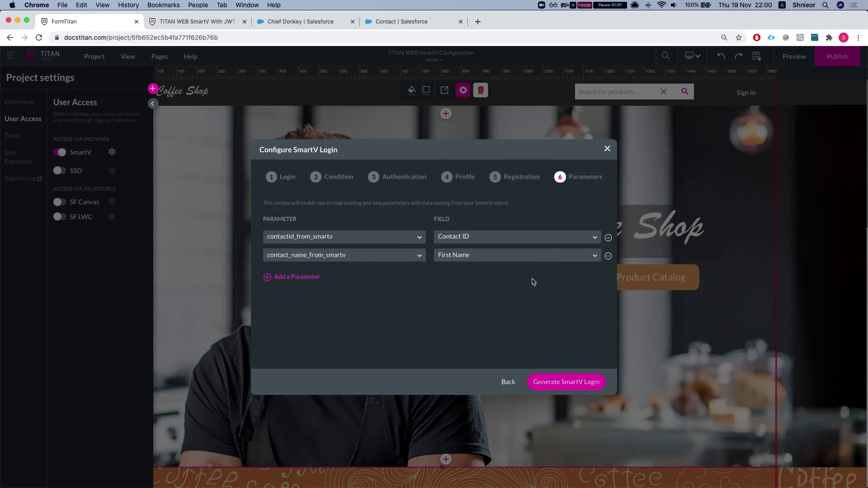
pyautogui.click(608, 256)
pyautogui.click(608, 238)
# Step: Add an empty parameter row, browse its parameter list without choosing, and close the SmartV dialog
pyautogui.click(293, 241)
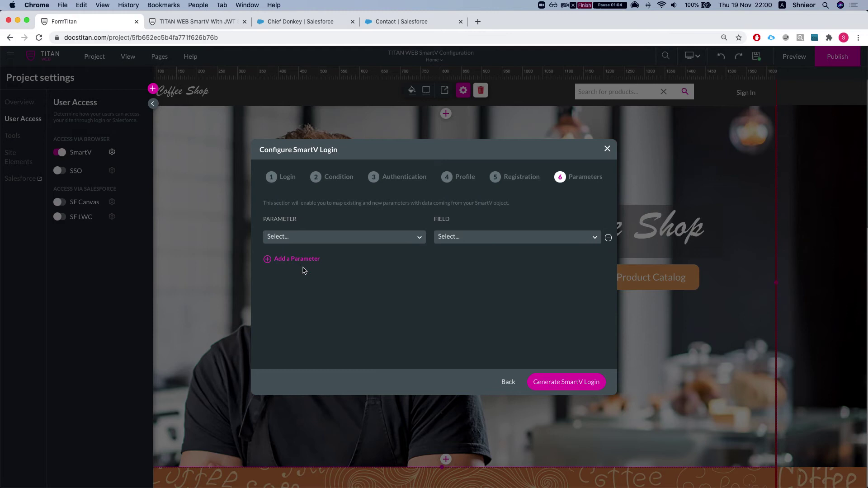
pyautogui.click(296, 242)
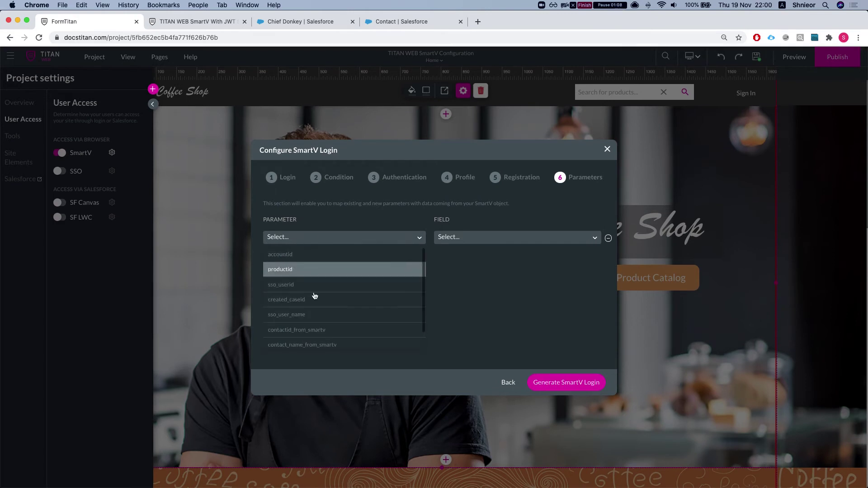
pyautogui.click(524, 334)
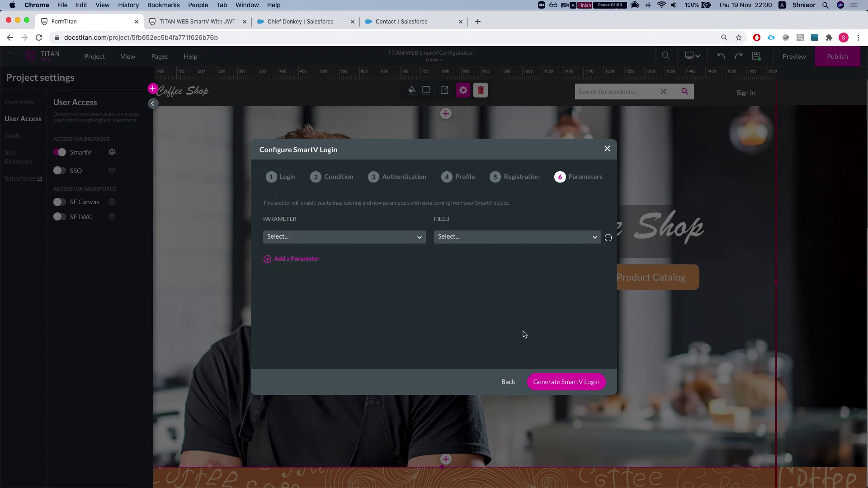
pyautogui.click(607, 148)
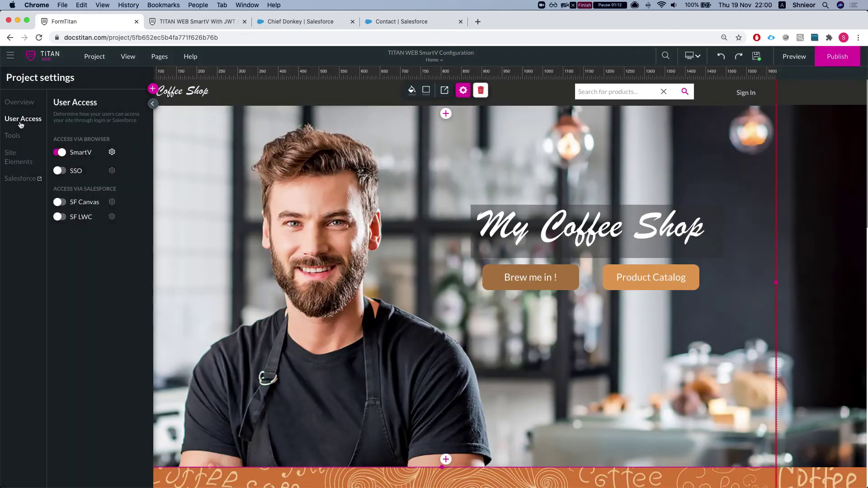
# Step: Under Tools > Custom Parameters, add a parameter, rename it accid_from_smartv, and apply
pyautogui.click(12, 136)
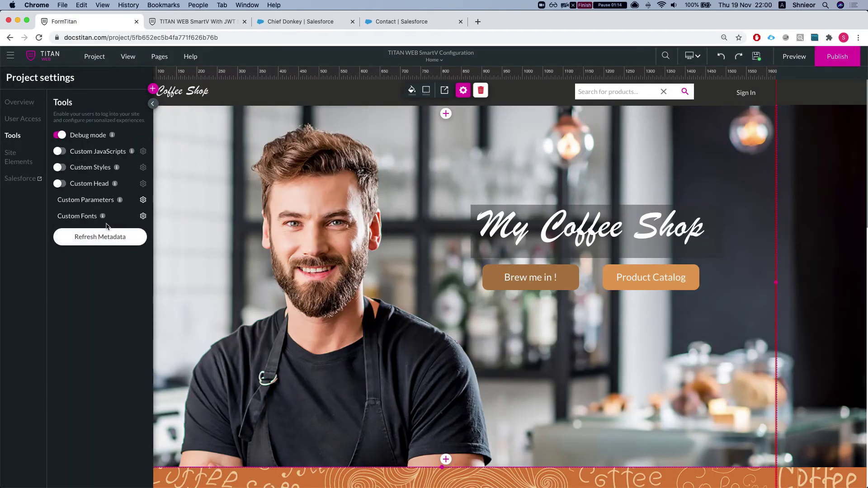
pyautogui.click(143, 199)
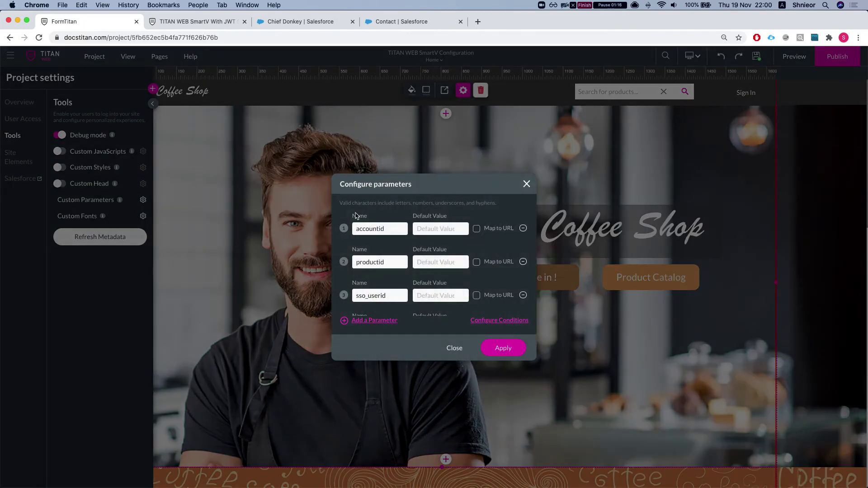
pyautogui.scroll(-3, 391, 262)
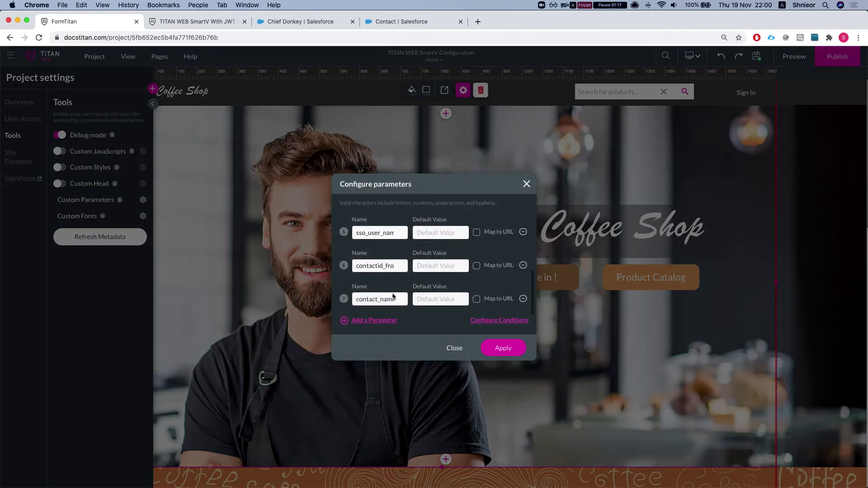
pyautogui.click(370, 321)
pyautogui.doubleClick(388, 301)
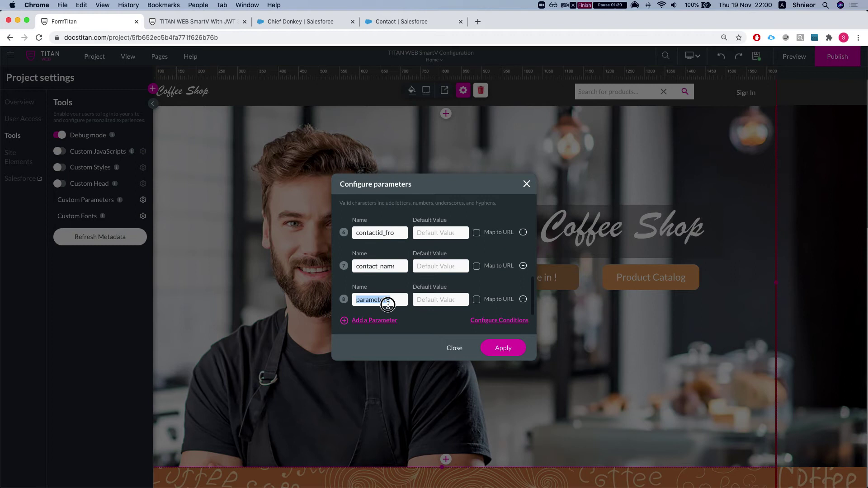
pyautogui.write('accid')
pyautogui.press('BackSpace')
pyautogui.write('d_from_smartv')
pyautogui.click(369, 300)
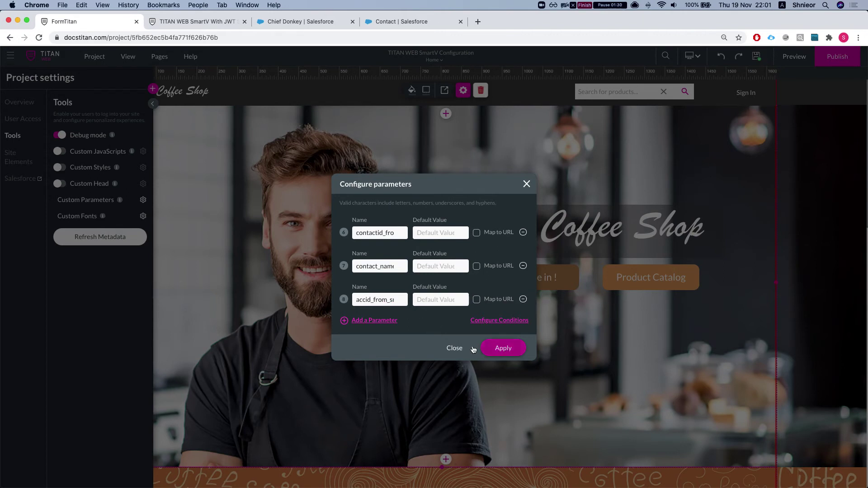
pyautogui.click(517, 357)
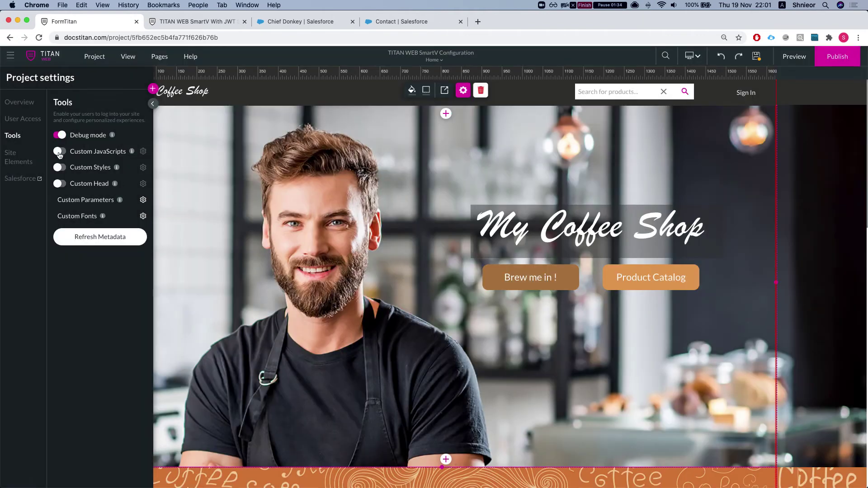
# Step: Open Set Conditions from Custom Parameters and search the Field list for 'account' without choosing
pyautogui.click(143, 199)
pyautogui.scroll(-5, 421, 294)
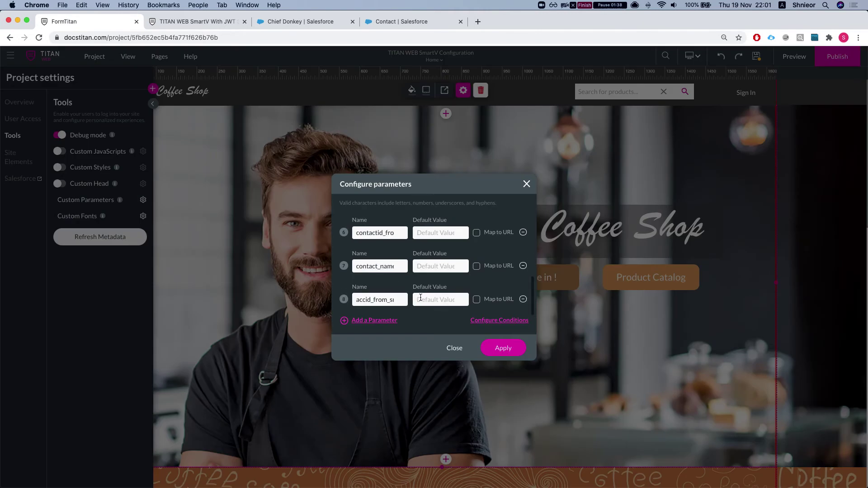
pyautogui.click(479, 322)
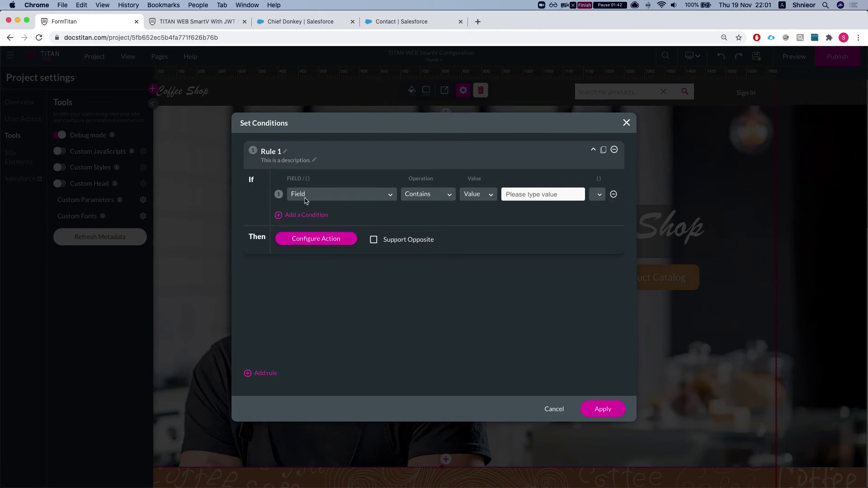
pyautogui.click(306, 199)
pyautogui.scroll(-2, 330, 241)
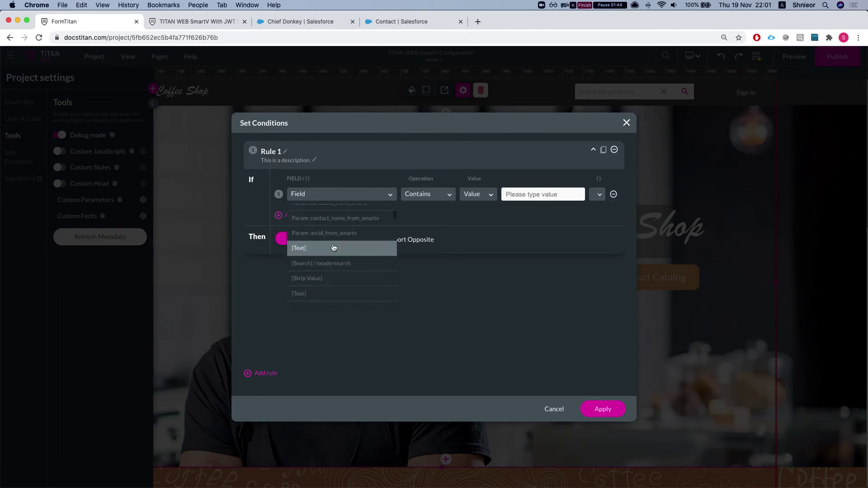
pyautogui.scroll(2, 330, 241)
pyautogui.write('ac')
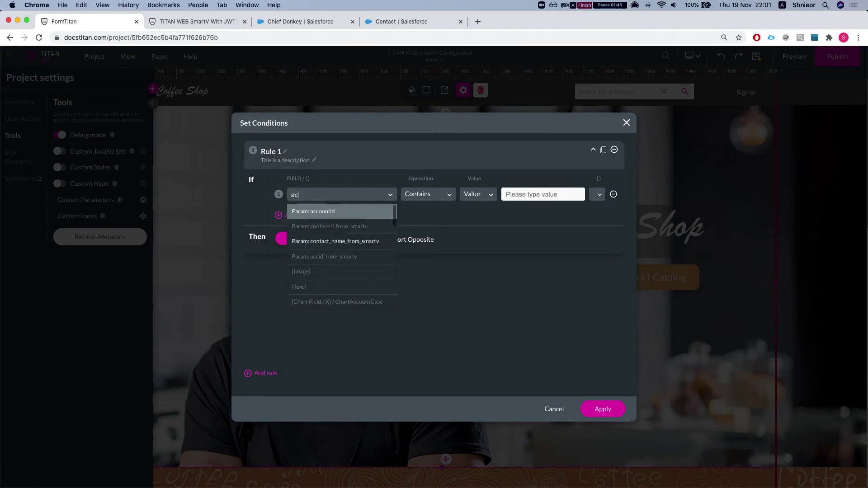
pyautogui.write('count')
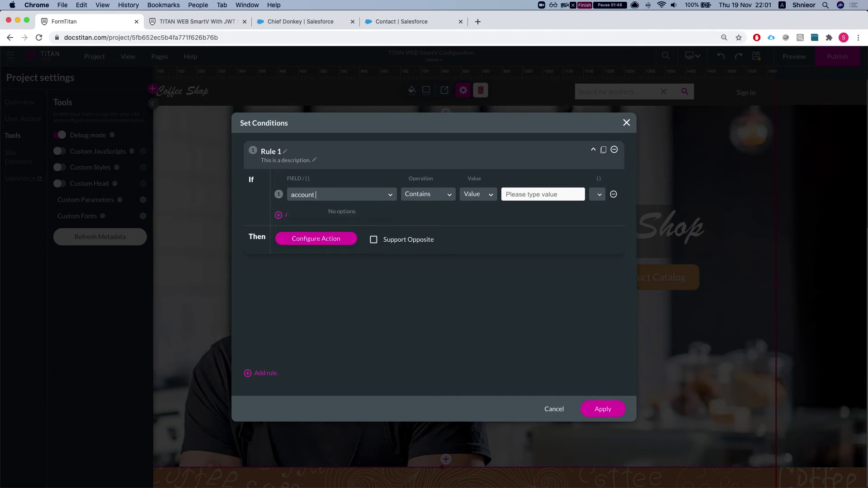
pyautogui.press('BackSpace')
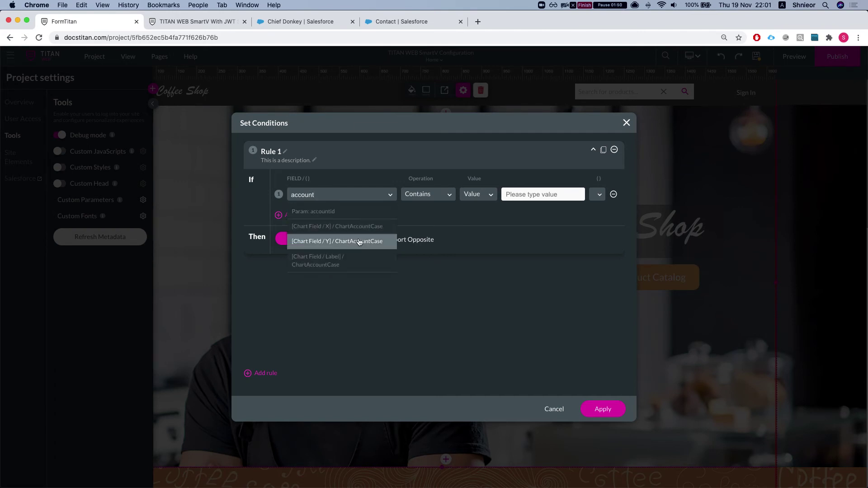
pyautogui.click(443, 270)
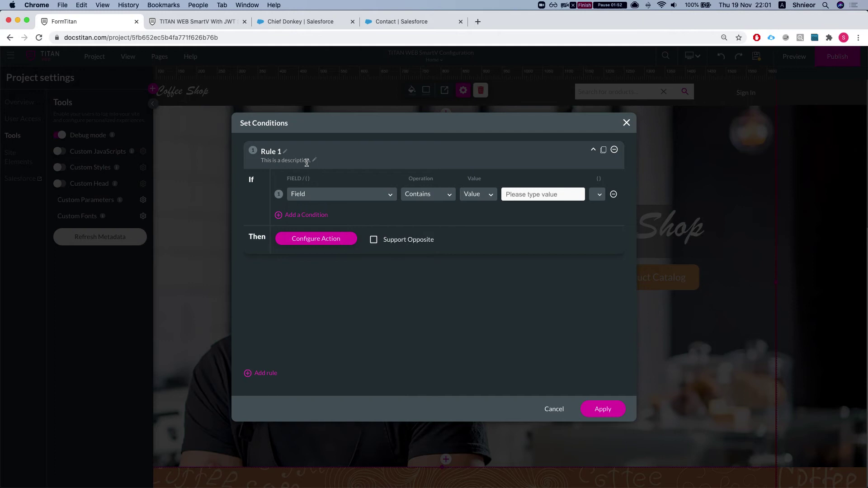
# Step: Set Rule 1's field to Param: contact_name_from_smartv, keeping the Contains operation
pyautogui.click(308, 197)
pyautogui.scroll(3, 305, 268)
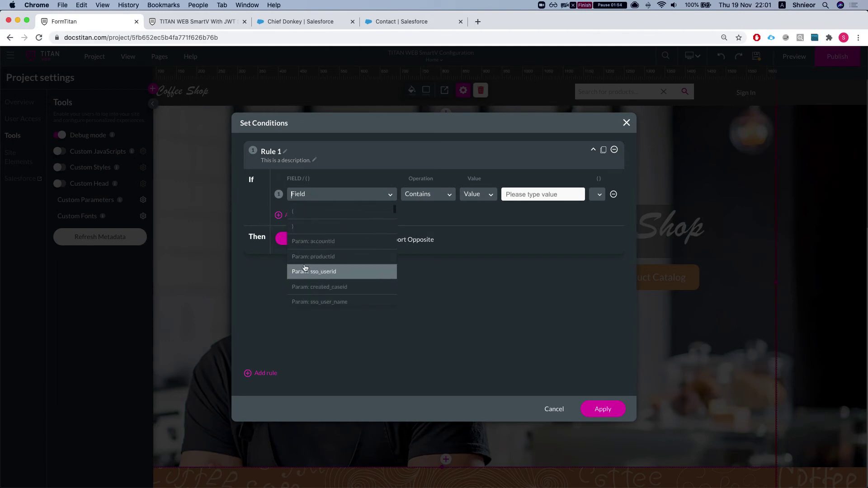
pyautogui.write('para')
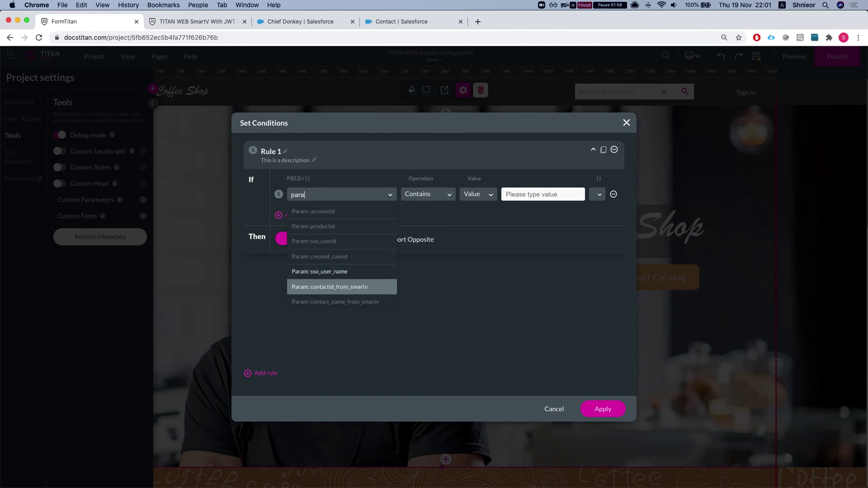
pyautogui.click(336, 302)
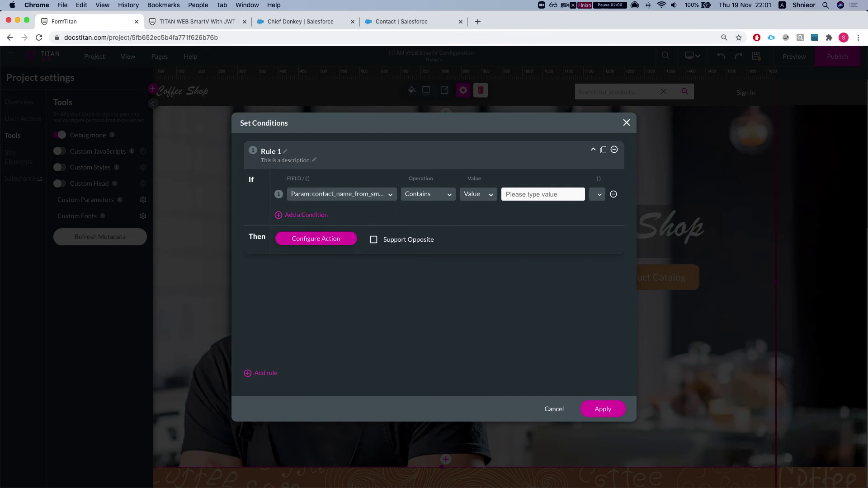
pyautogui.click(445, 194)
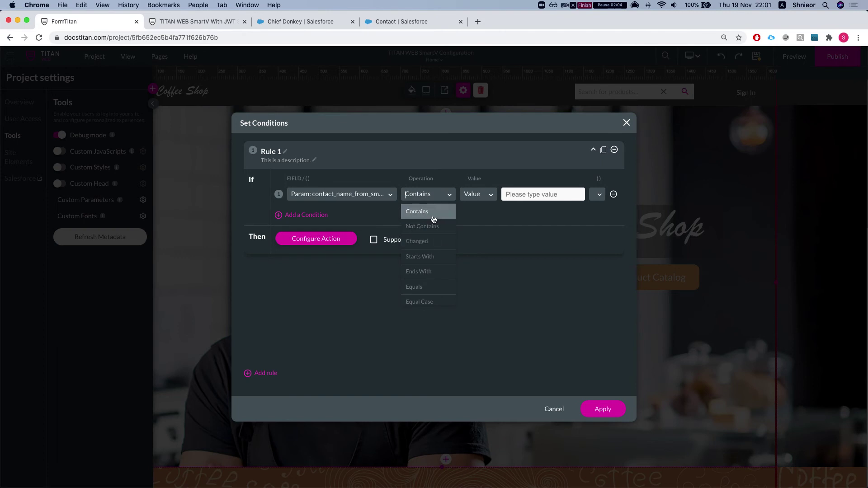
pyautogui.scroll(-5, 430, 271)
pyautogui.scroll(5, 430, 272)
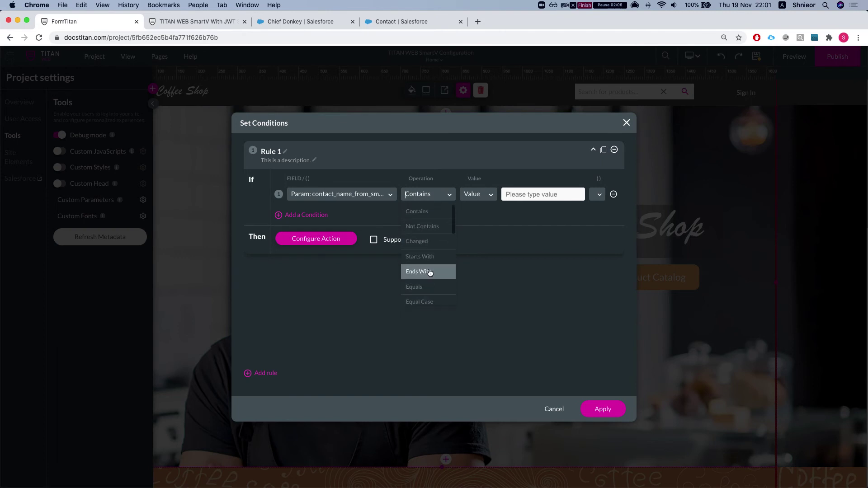
pyautogui.click(502, 230)
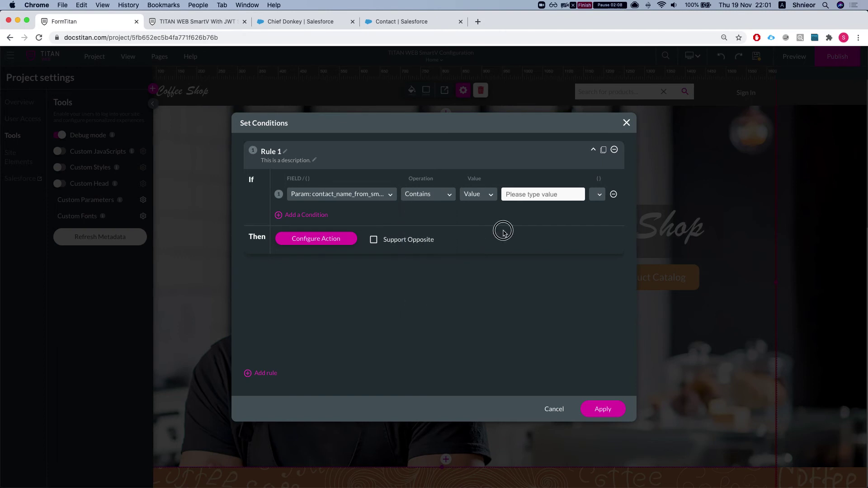
# Step: Browse the Custom and Salesforce action options, close both rule dialogs, and apply custom parameters
pyautogui.click(331, 241)
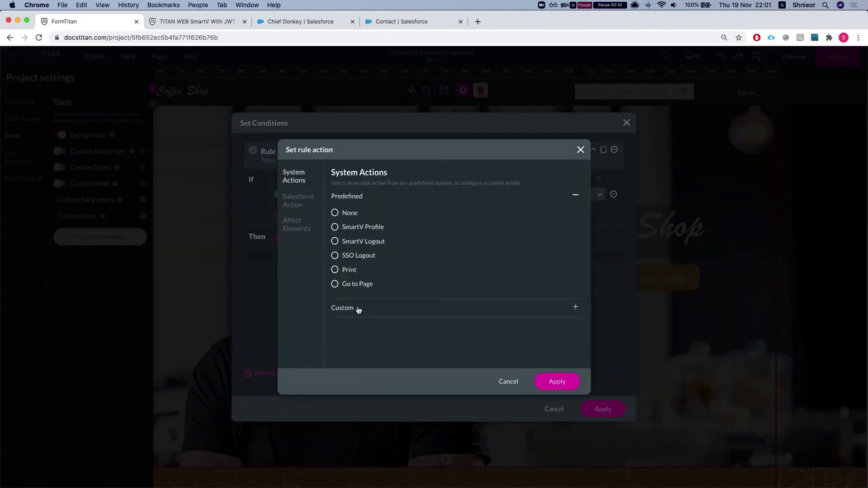
pyautogui.click(353, 305)
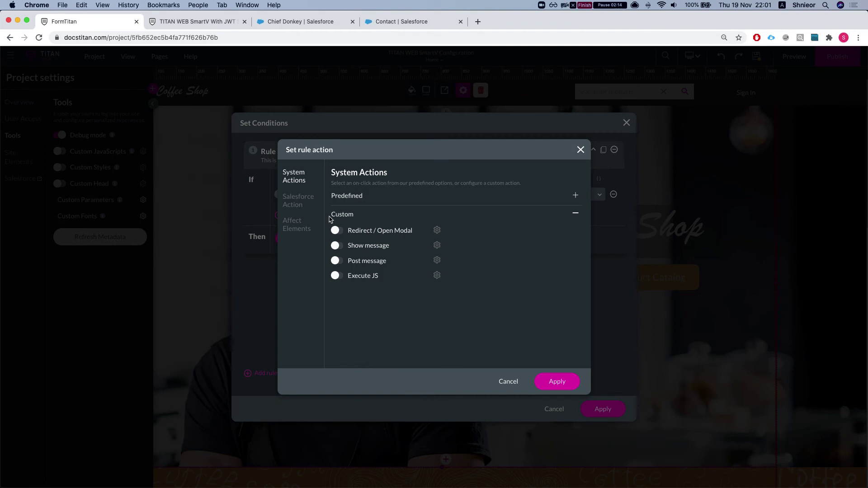
pyautogui.click(309, 201)
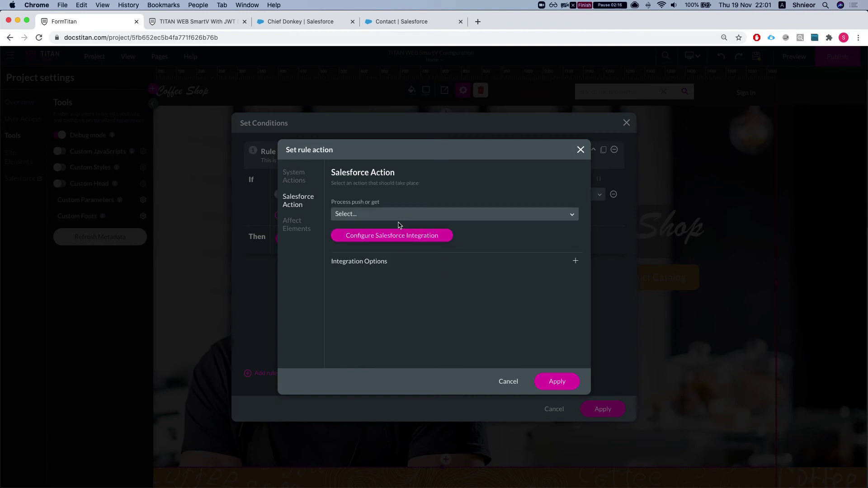
pyautogui.click(581, 150)
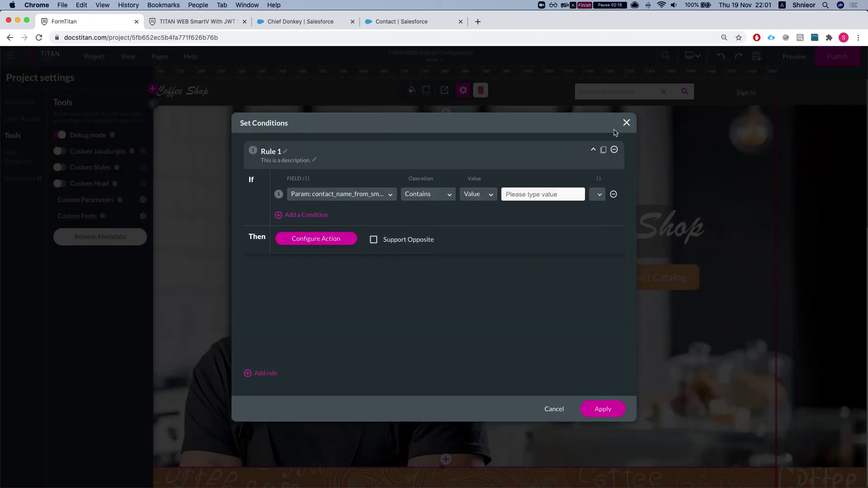
pyautogui.click(626, 123)
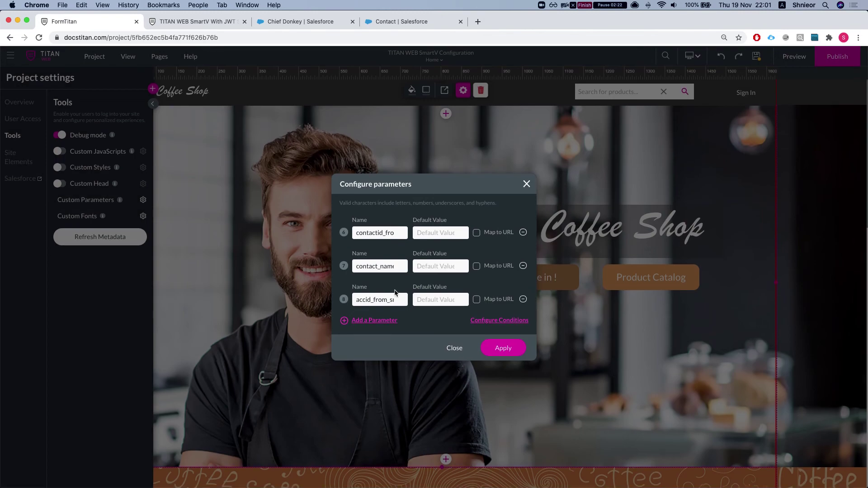
pyautogui.click(502, 355)
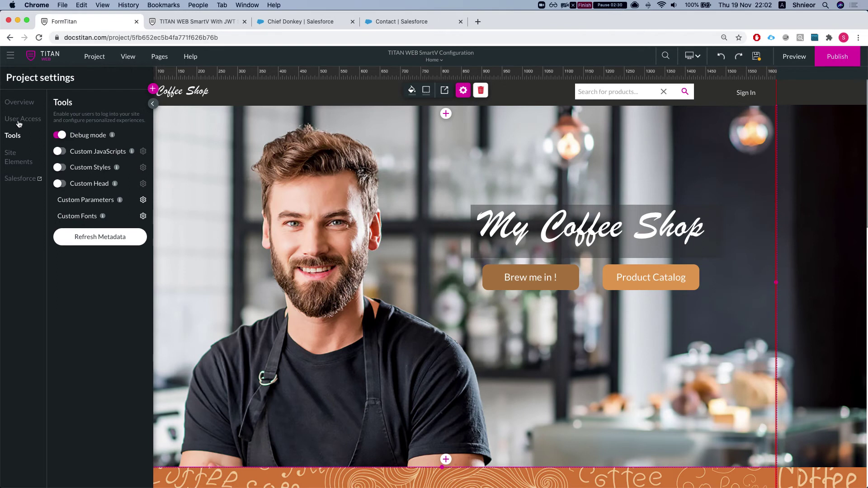
# Step: Reopen the SmartV login configuration from User Access at its Parameters step
pyautogui.click(20, 122)
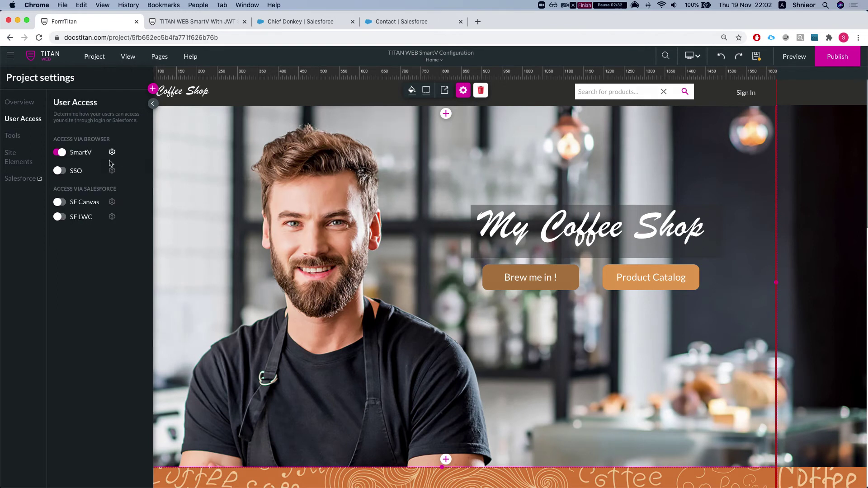
pyautogui.click(112, 152)
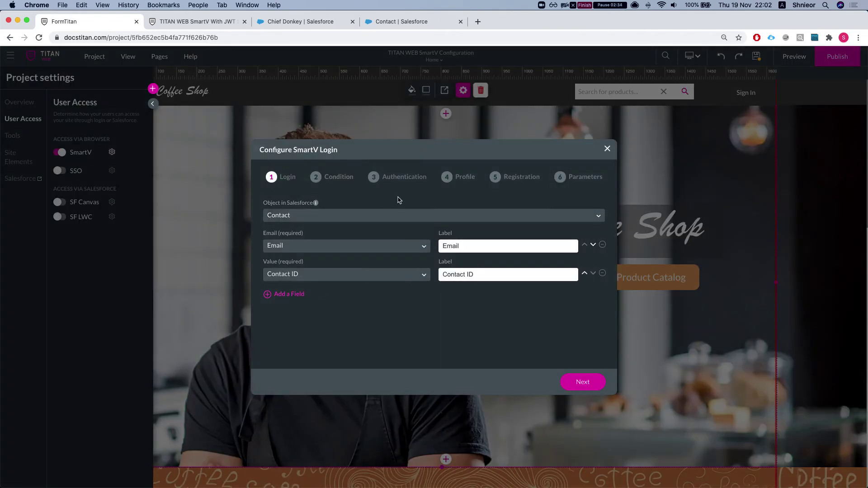
pyautogui.click(560, 177)
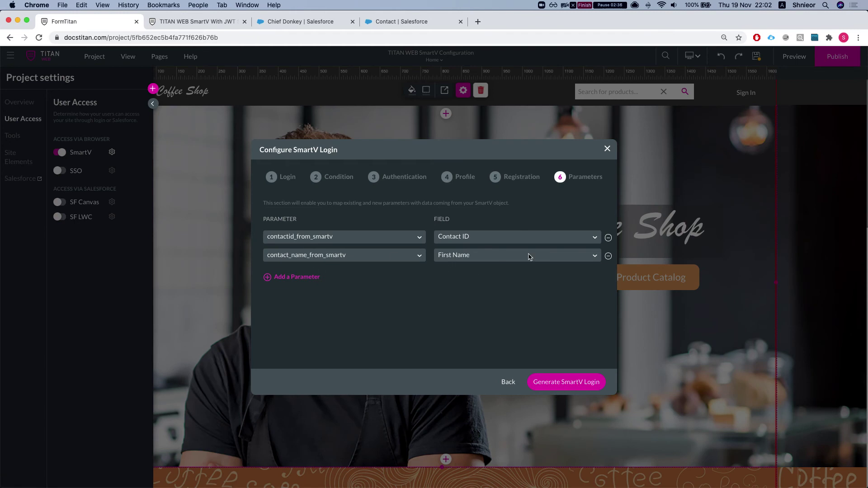
# Step: Drop the contactid_from_smartv mapping and map accid_from_smartv to the Contact's Account ID
pyautogui.click(608, 238)
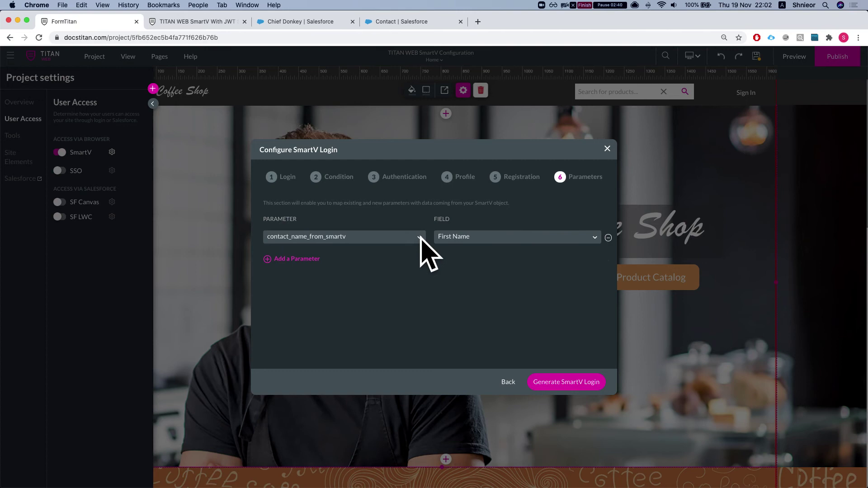
pyautogui.click(287, 260)
pyautogui.click(291, 260)
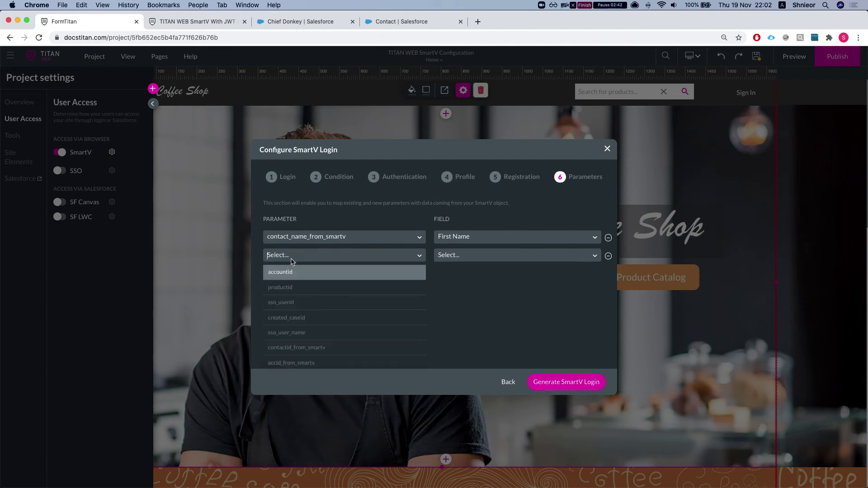
pyautogui.click(318, 364)
pyautogui.click(453, 262)
pyautogui.write('a')
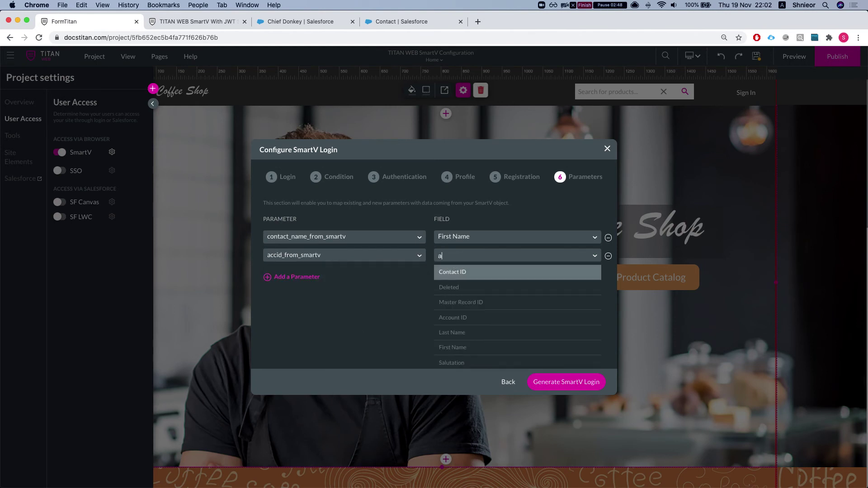
pyautogui.write('ccount')
pyautogui.press('Return')
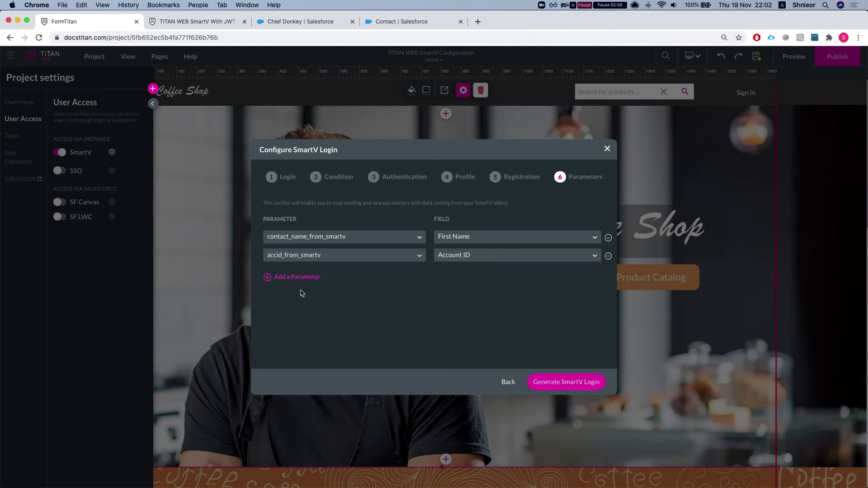
# Step: Add a third mapping row and choose to create a new parameter for it
pyautogui.click(296, 276)
pyautogui.click(299, 274)
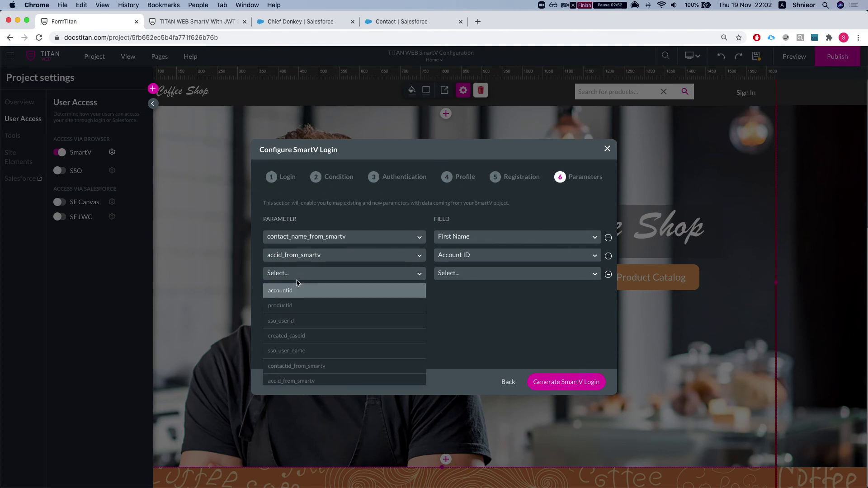
pyautogui.write('crfea')
pyautogui.press('BackSpace')
pyautogui.press('BackSpace')
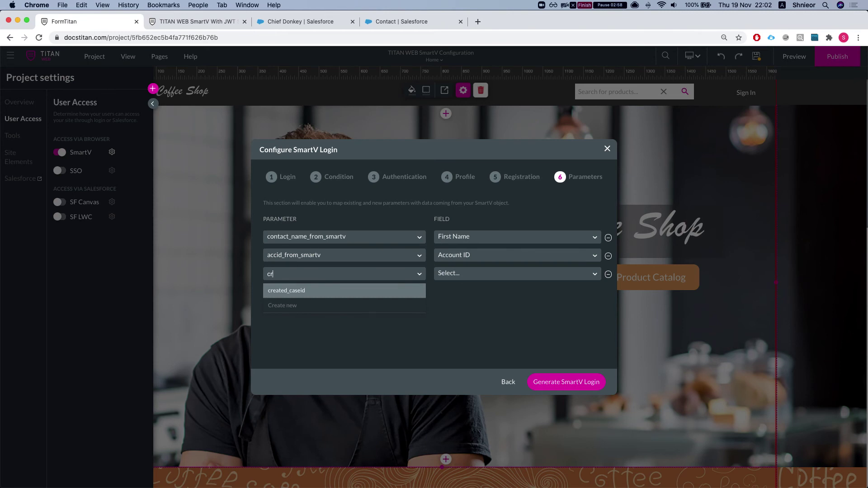
pyautogui.press('Down')
pyautogui.press('Return')
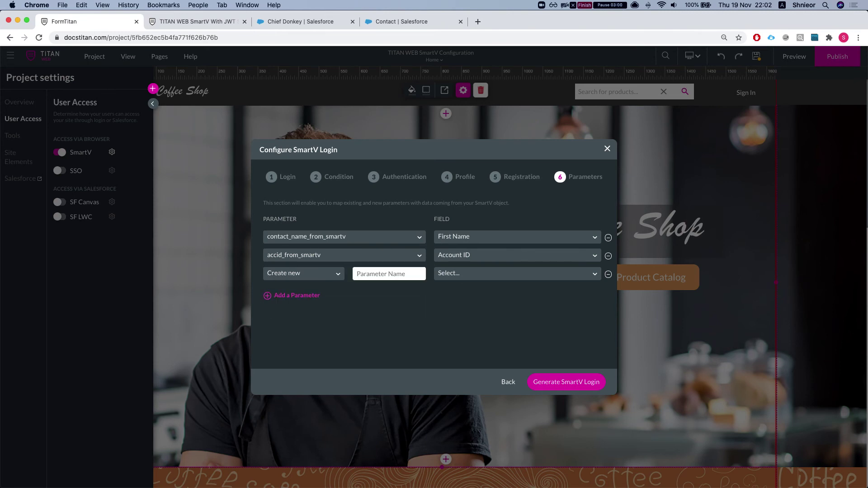
# Step: Name the new parameter lastname_from_smartv, map it to Last Name, and generate the SmartV login
pyautogui.click(384, 273)
pyautogui.write('lastname_from_smartv')
pyautogui.click(520, 273)
pyautogui.write('last')
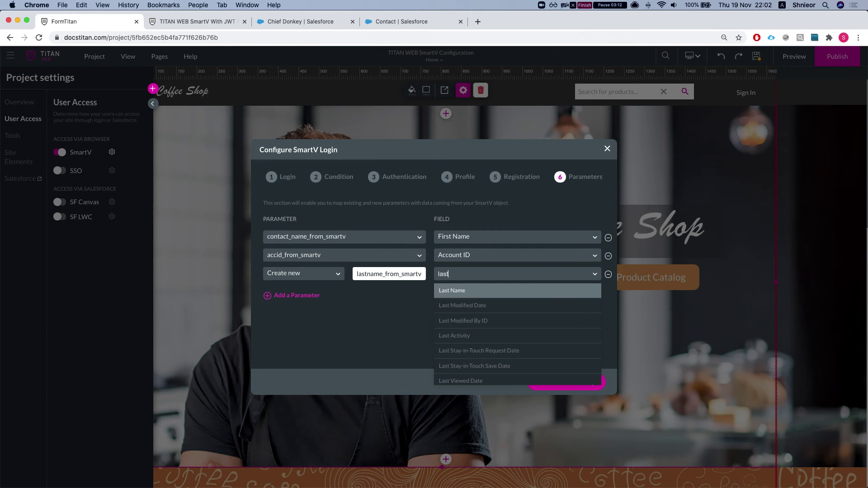
pyautogui.press('Return')
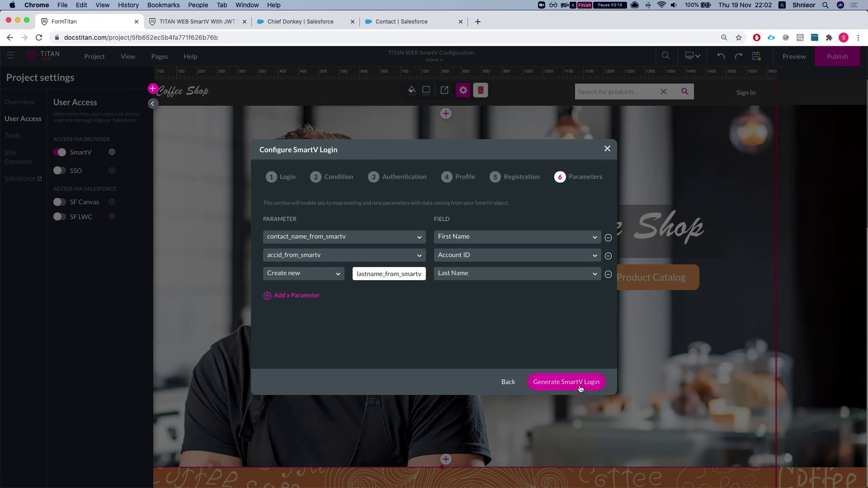
pyautogui.click(568, 388)
# Step: Save the project, reload the published coffee shop site tab, and sign out from its user menu
pyautogui.click(755, 56)
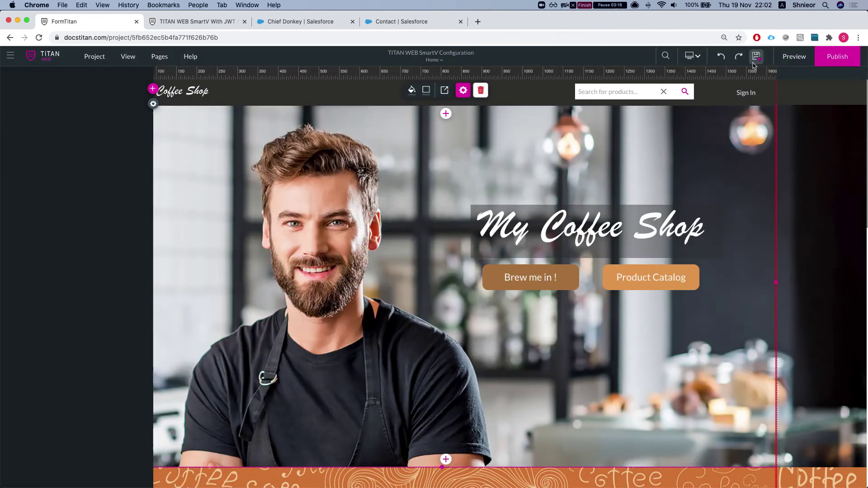
pyautogui.click(188, 23)
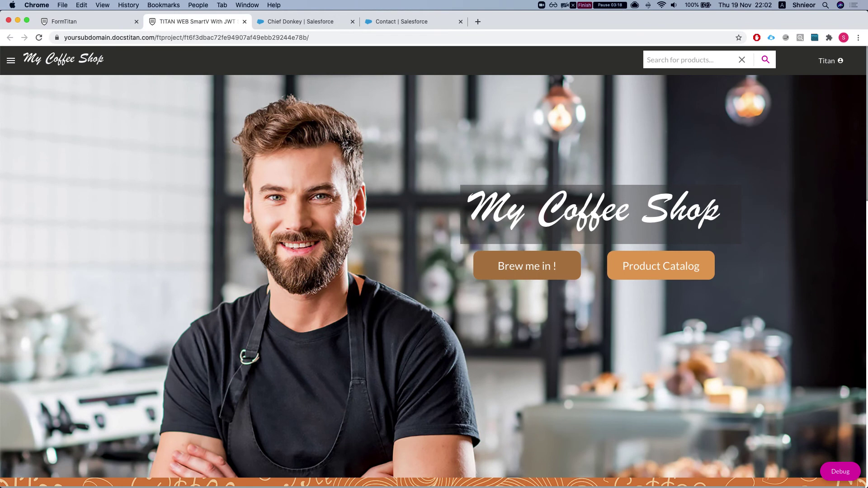
pyautogui.press('super+r')
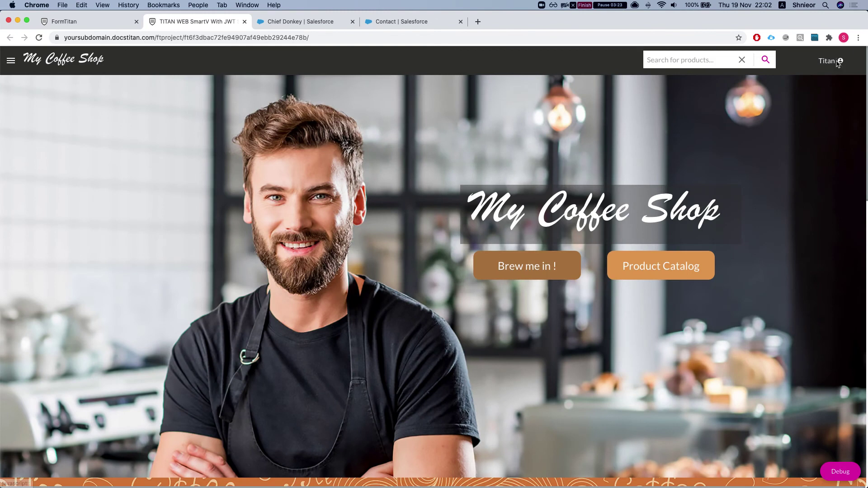
pyautogui.click(837, 64)
pyautogui.click(837, 88)
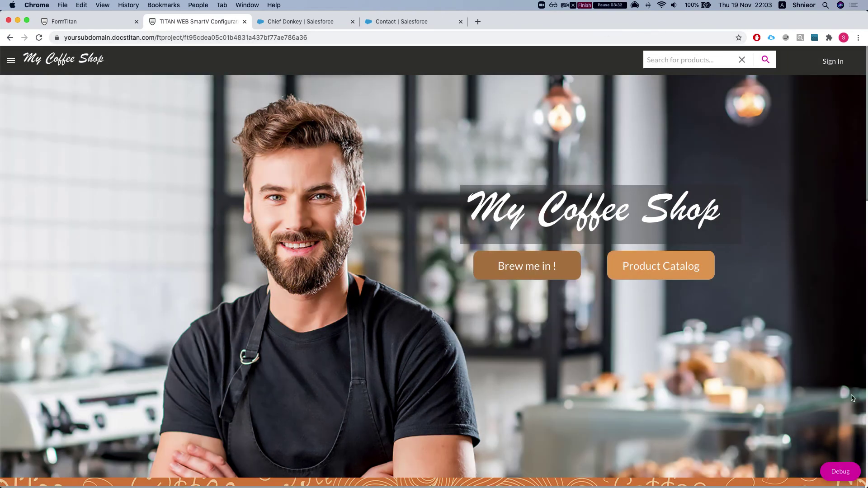
pyautogui.click(841, 473)
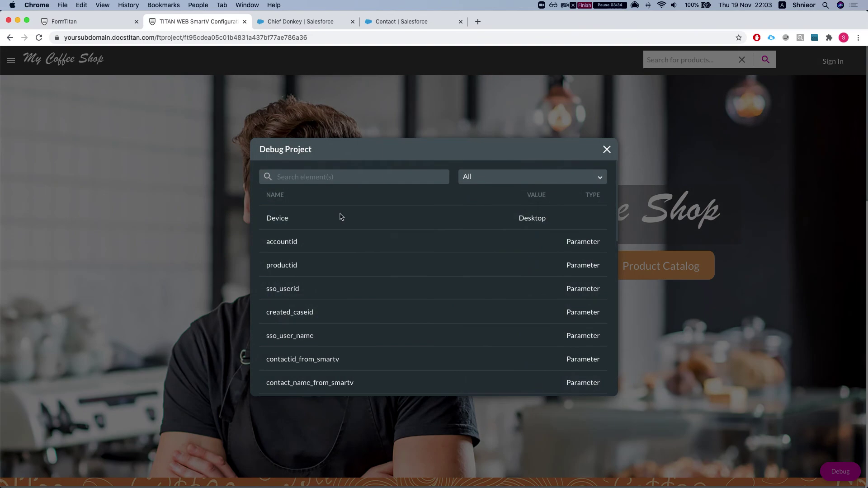
pyautogui.scroll(-10, 339, 215)
pyautogui.scroll(10, 500, 217)
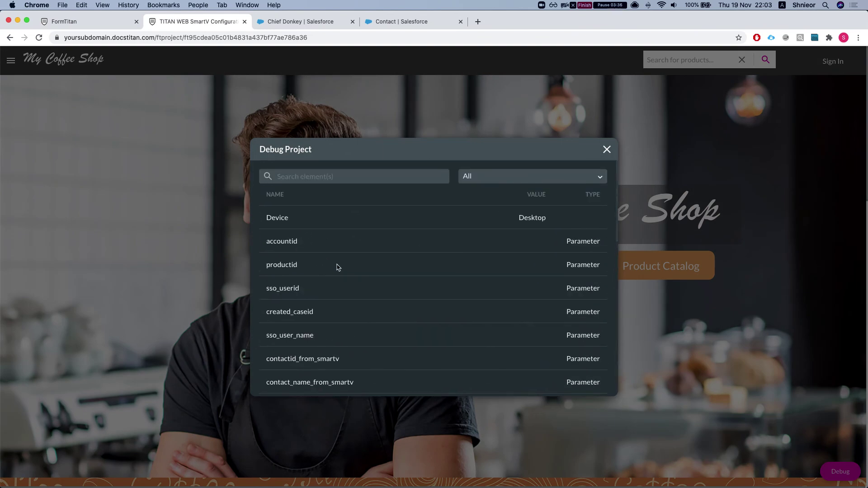
pyautogui.scroll(-3, 316, 276)
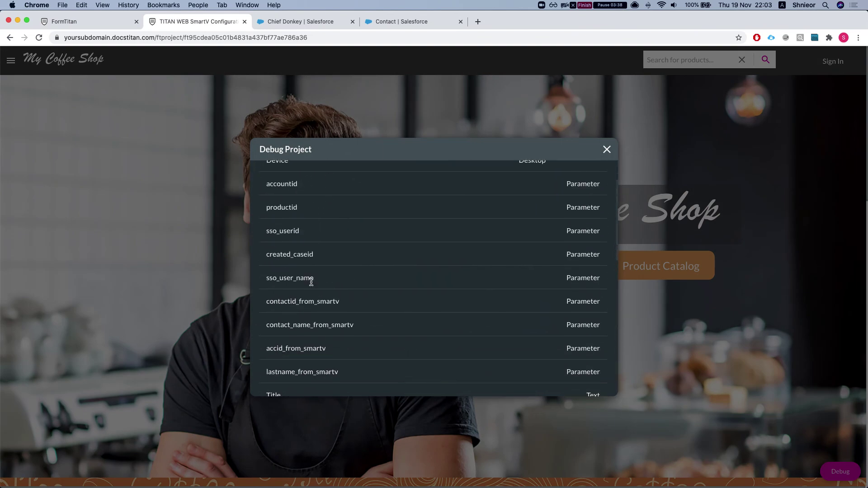
pyautogui.doubleClick(319, 325)
pyautogui.scroll(3, 304, 199)
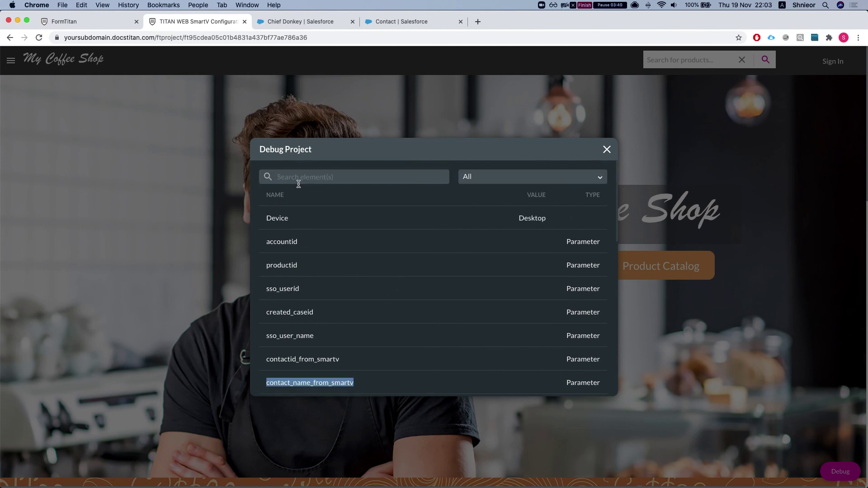
pyautogui.click(297, 178)
pyautogui.write('smart')
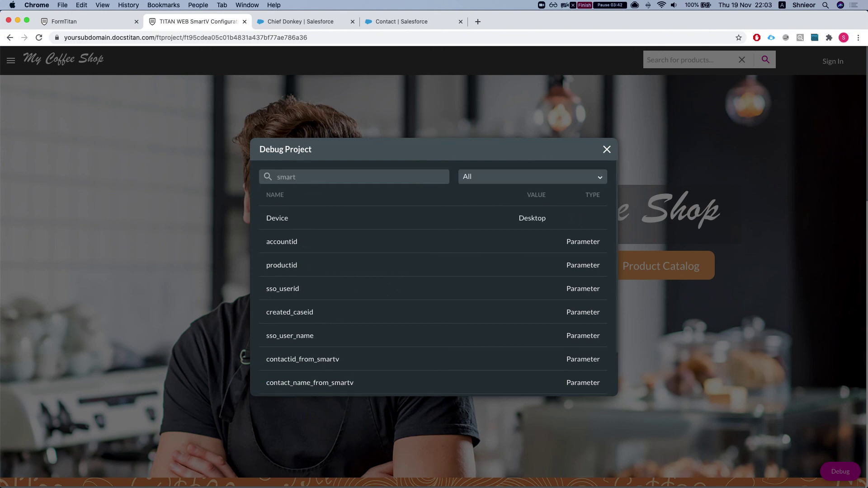
pyautogui.write('c')
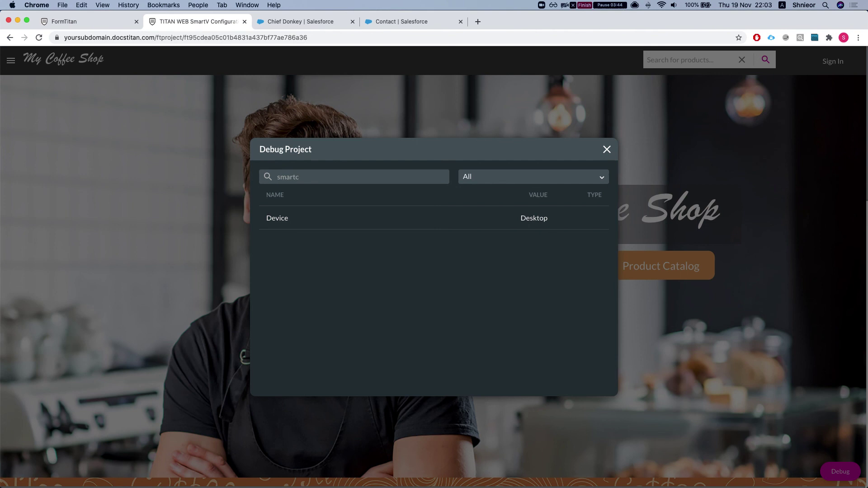
pyautogui.press('BackSpace')
pyautogui.scroll(-2, 358, 324)
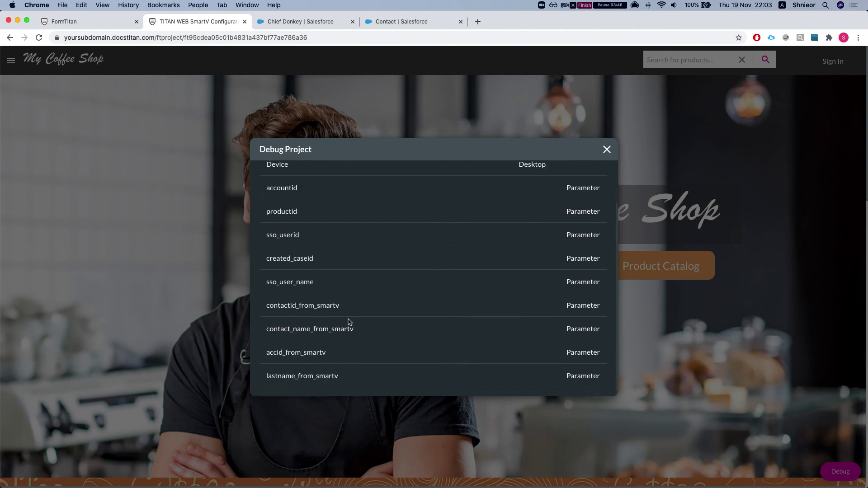
pyautogui.scroll(2, 318, 335)
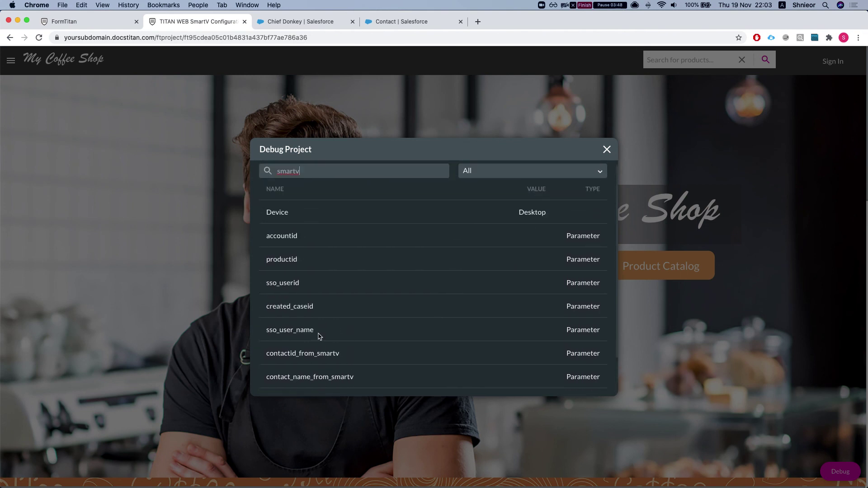
pyautogui.click(607, 150)
# Step: On the site's Sign In page, submit the account e-mail and enter the five-digit emailed verification code
pyautogui.click(834, 61)
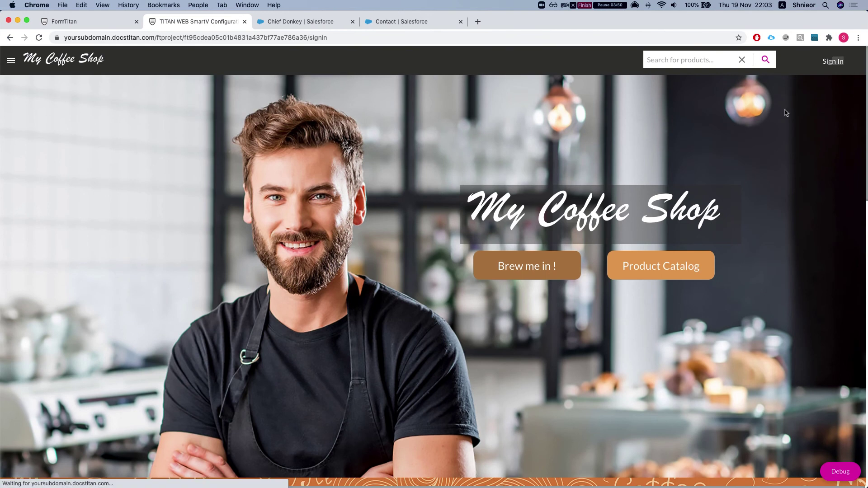
pyautogui.click(476, 182)
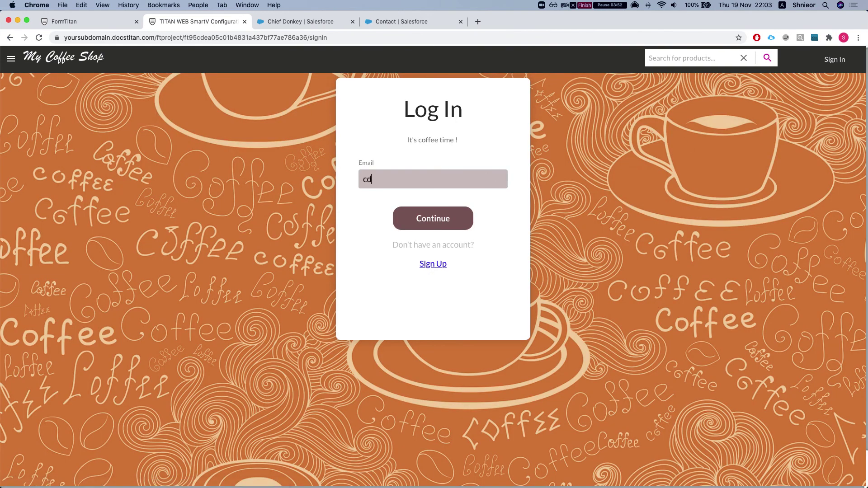
pyautogui.press('Return')
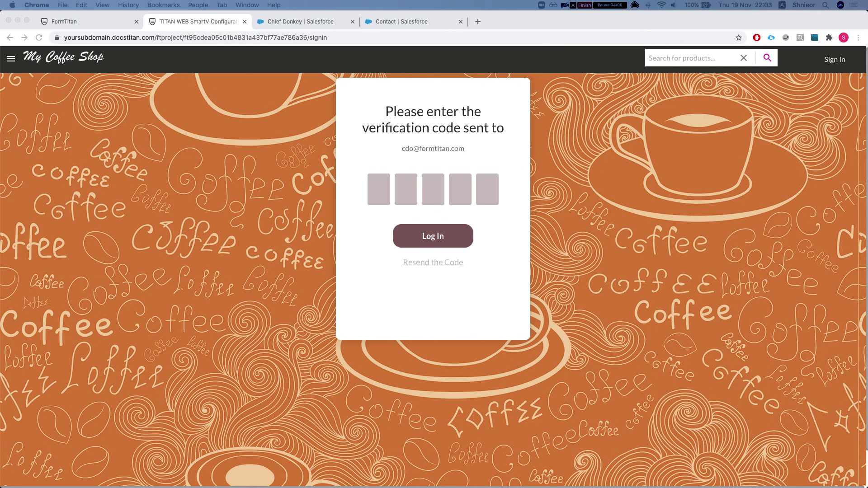
pyautogui.click(406, 183)
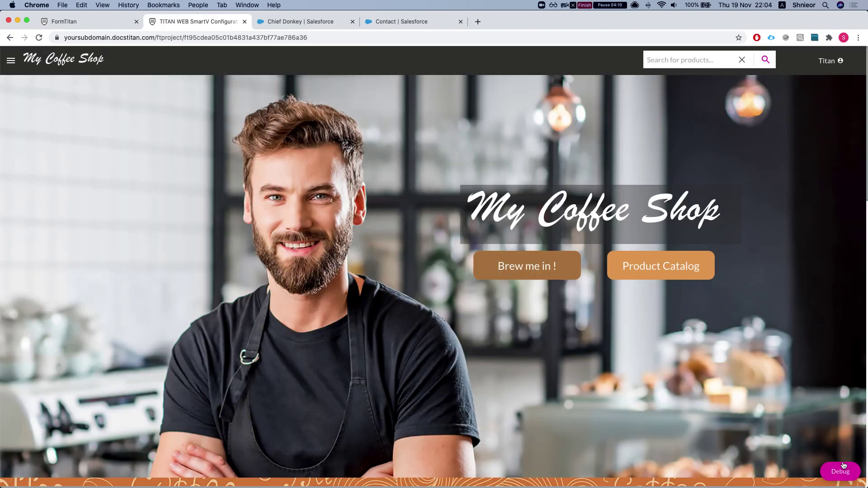
pyautogui.click(841, 470)
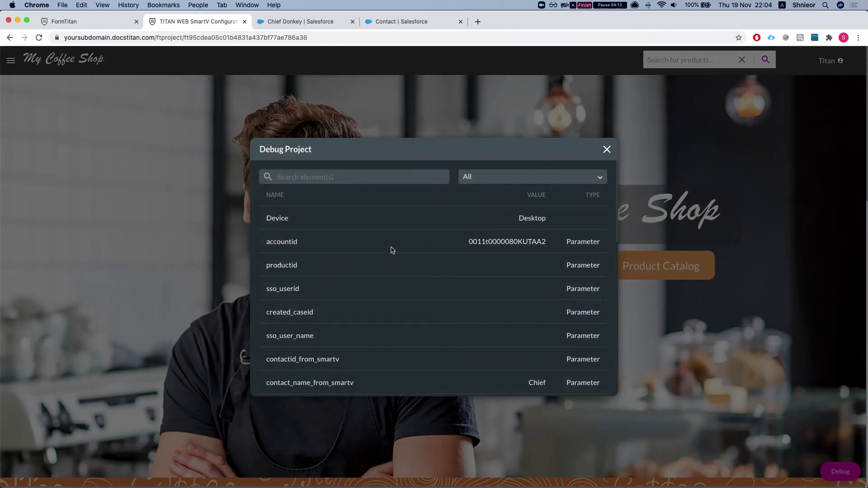
pyautogui.scroll(-4, 393, 250)
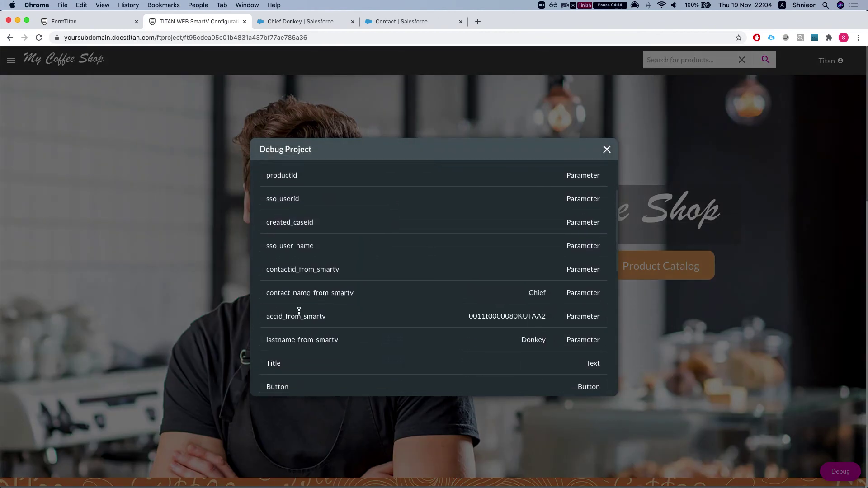
pyautogui.moveTo(278, 287); pyautogui.dragTo(321, 287)
pyautogui.click(333, 287)
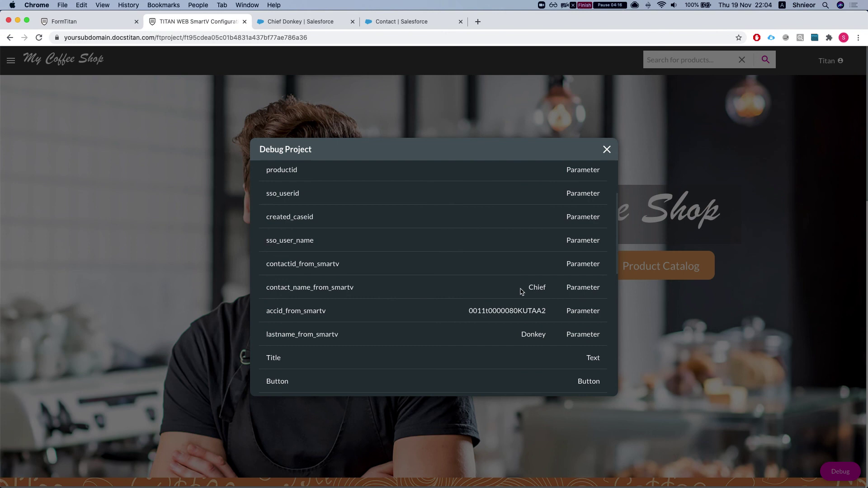
pyautogui.doubleClick(533, 292)
pyautogui.moveTo(281, 334); pyautogui.dragTo(360, 340)
pyautogui.click(552, 337)
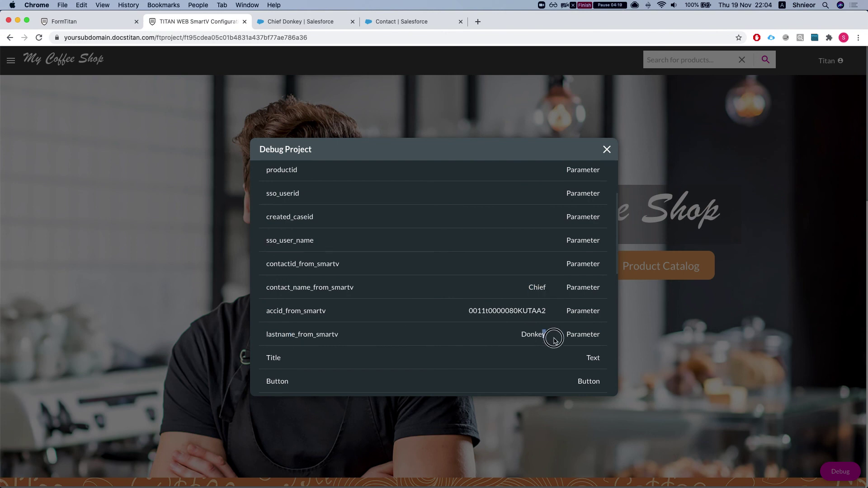
pyautogui.doubleClick(489, 312)
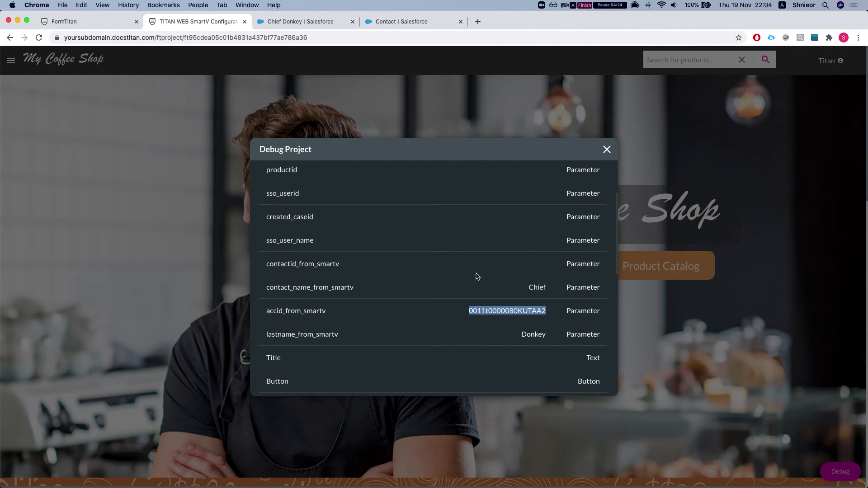
pyautogui.click(607, 151)
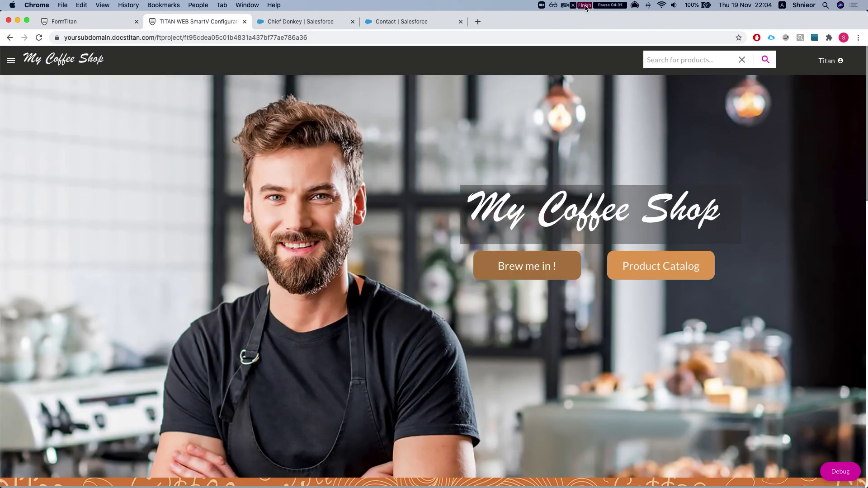